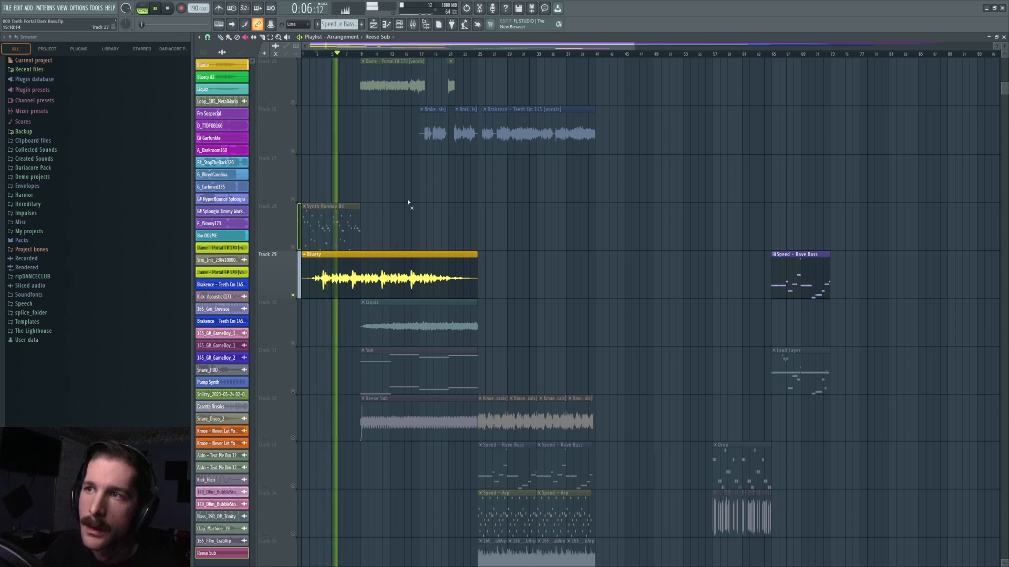
Step: Solo Track 30 and play the arrangement to hear its clip alone
{"action": "key", "text": "space"}
{"action": "right_click", "coordinate": [294, 344]}
{"action": "key", "text": "space"}
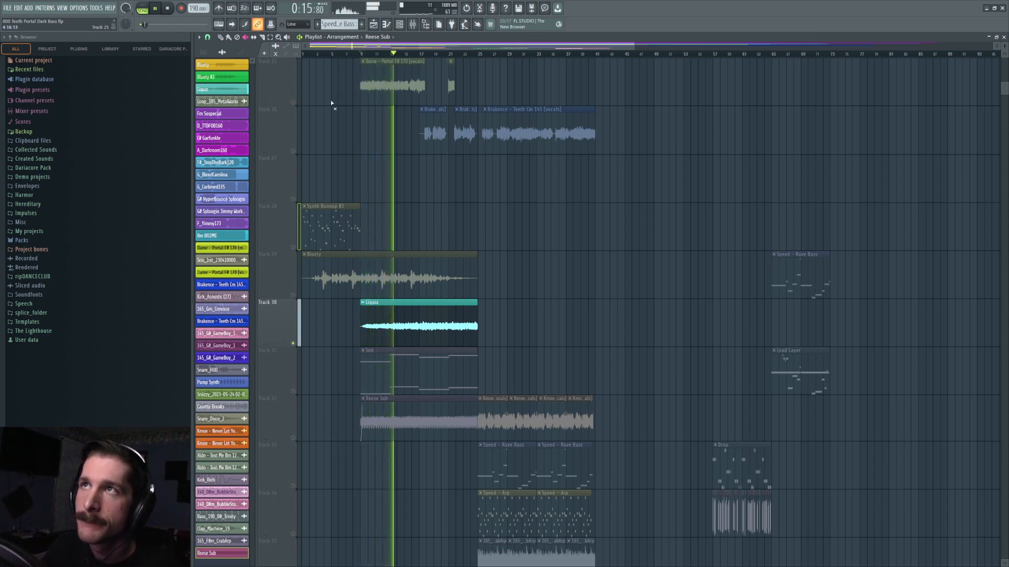
{"action": "key", "text": "space"}
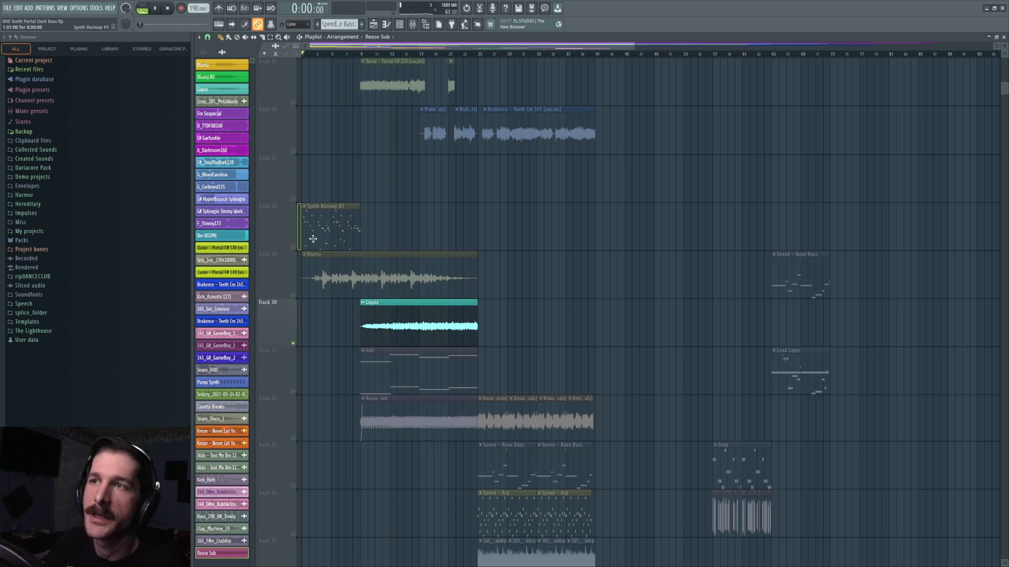
Step: Move the solo from Track 28 to Track 29, and then unsolo so all tracks are active again
{"action": "left_click", "coordinate": [350, 224]}
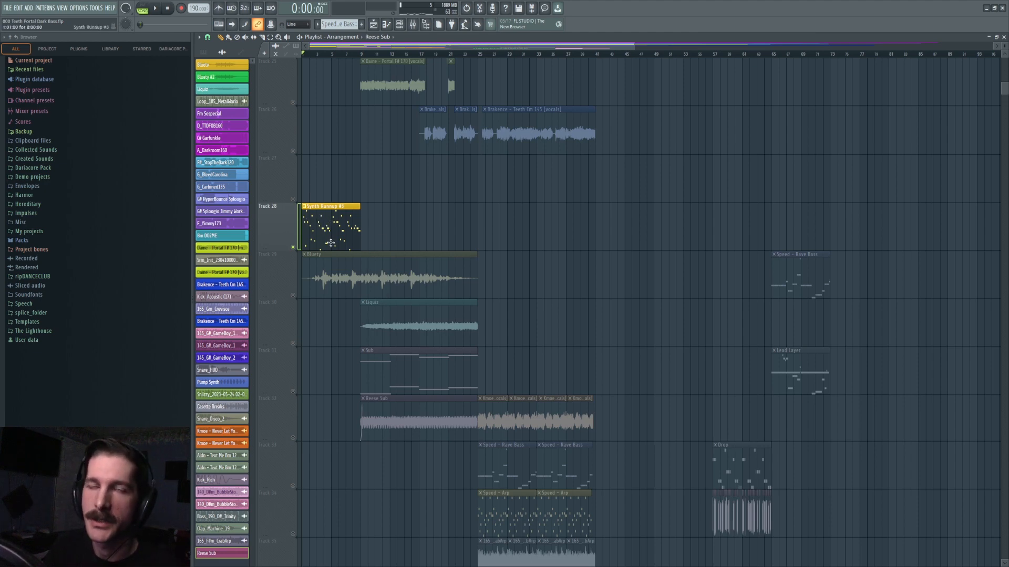
{"action": "right_click", "coordinate": [293, 295]}
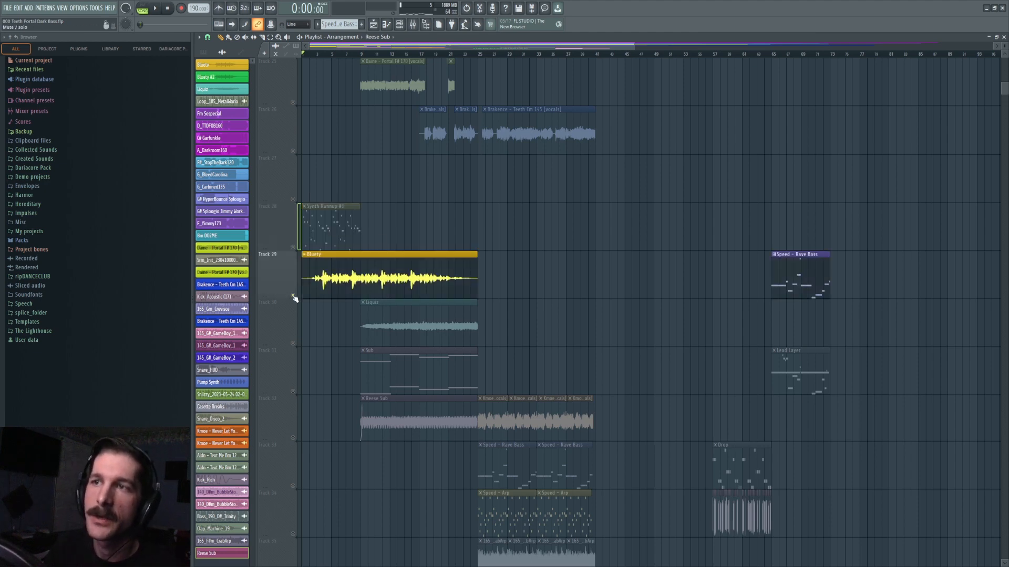
{"action": "right_click", "coordinate": [294, 295]}
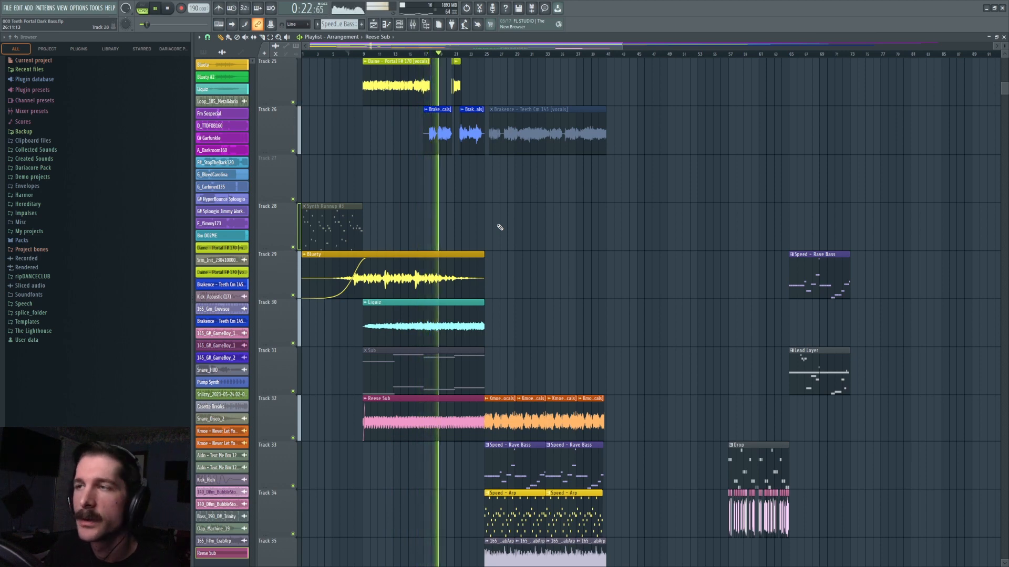
Step: Reset the fade-in on Track 29's audio clip and stop playback
{"action": "right_click", "coordinate": [367, 260]}
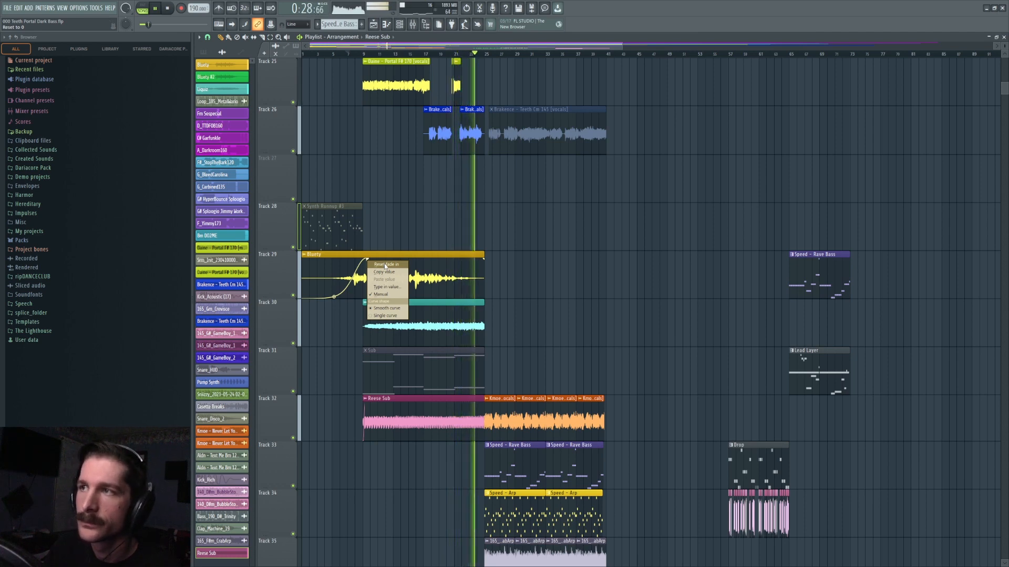
{"action": "left_click", "coordinate": [385, 265]}
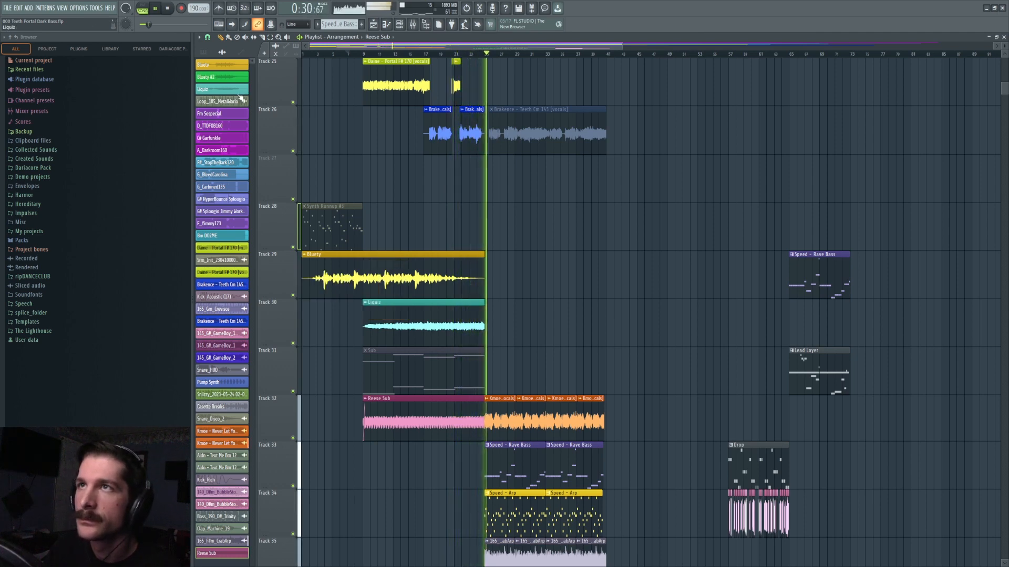
{"action": "left_click", "coordinate": [169, 9]}
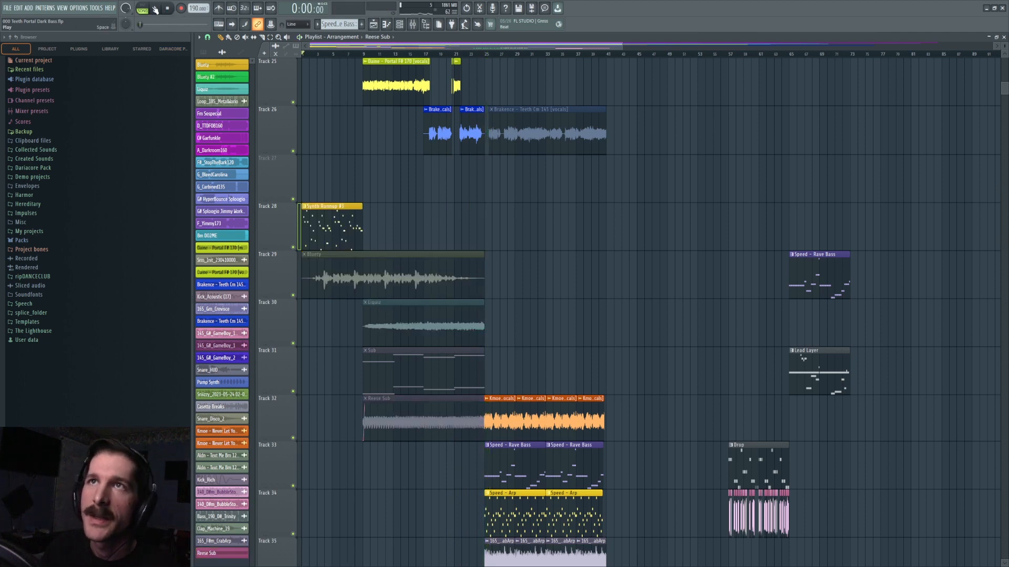
Step: Open the mixer and view the Pro-Q 3 equaliser curve on the Chipper insert
{"action": "key", "text": "space"}
{"action": "left_click", "coordinate": [412, 24]}
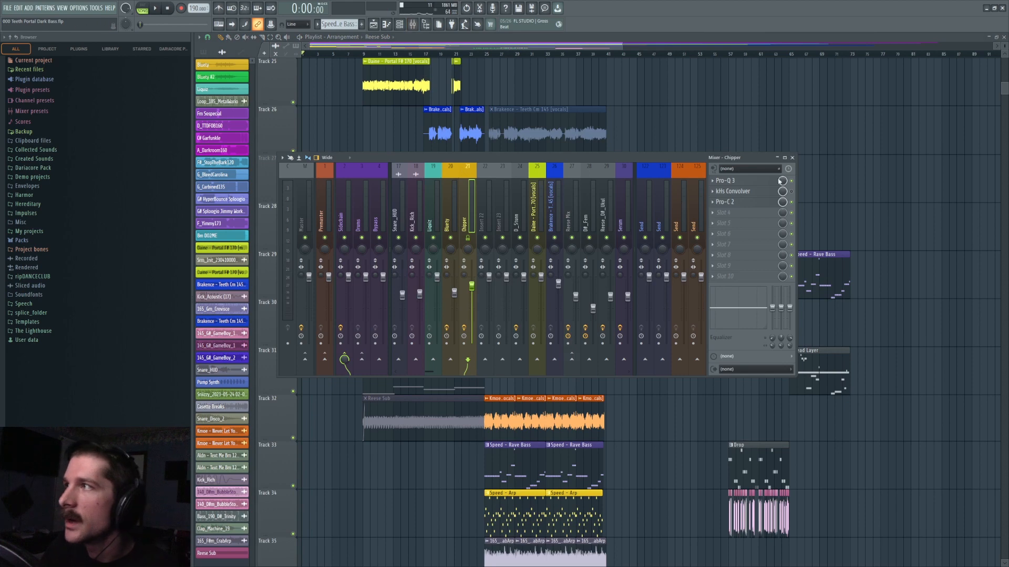
{"action": "left_click", "coordinate": [763, 184]}
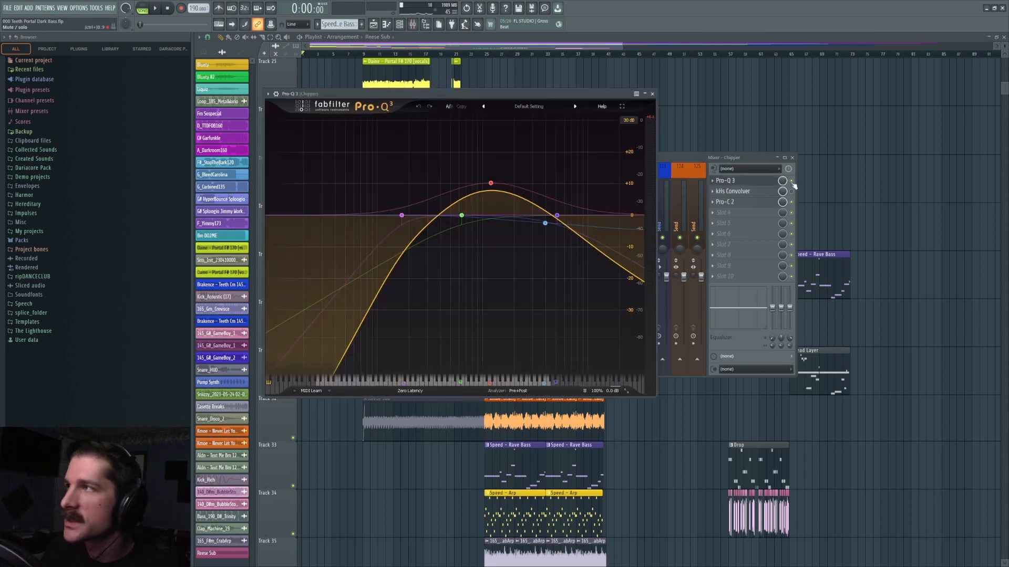
{"action": "left_click", "coordinate": [652, 94]}
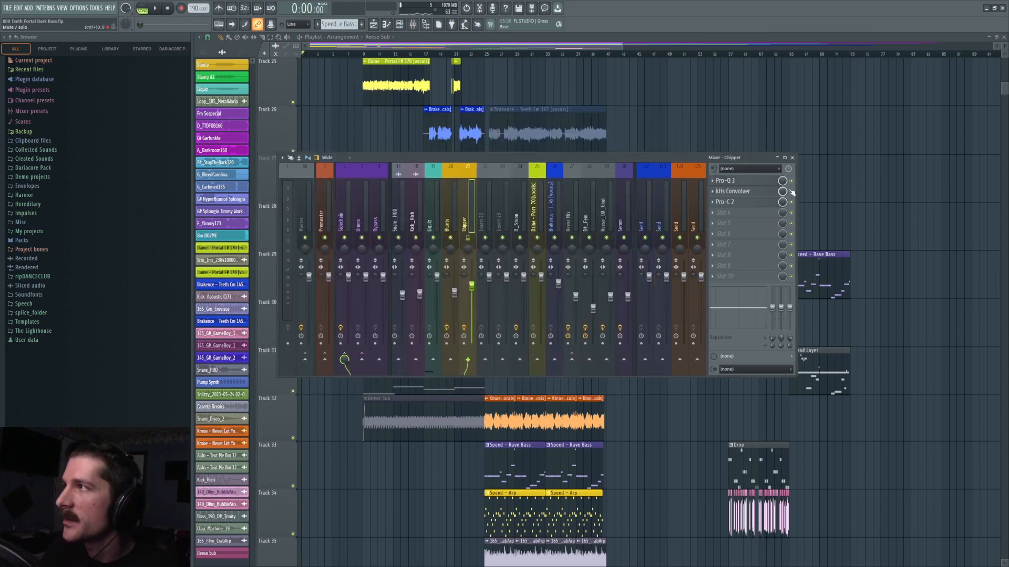
Step: Open the kHs Convolver on the Chipper insert and browse the impulses in its Factory Grains Additive folder
{"action": "left_click", "coordinate": [762, 194]}
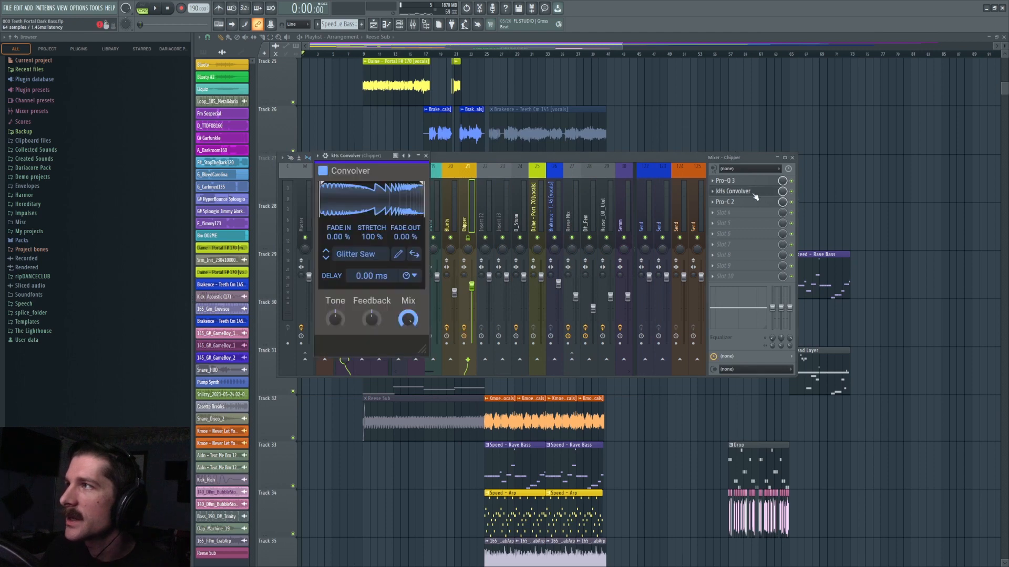
{"action": "left_click", "coordinate": [359, 257]}
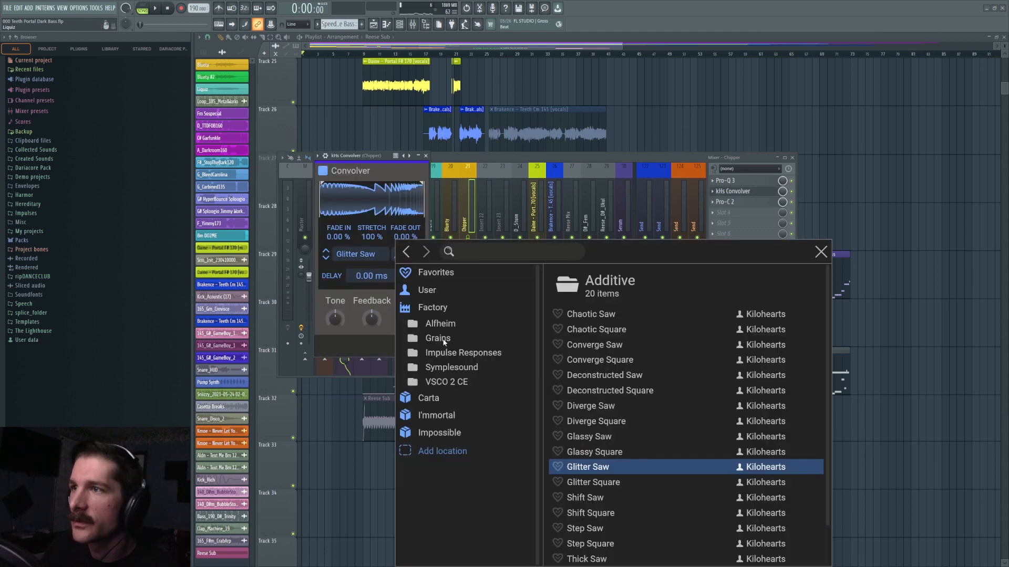
{"action": "left_click", "coordinate": [435, 339]}
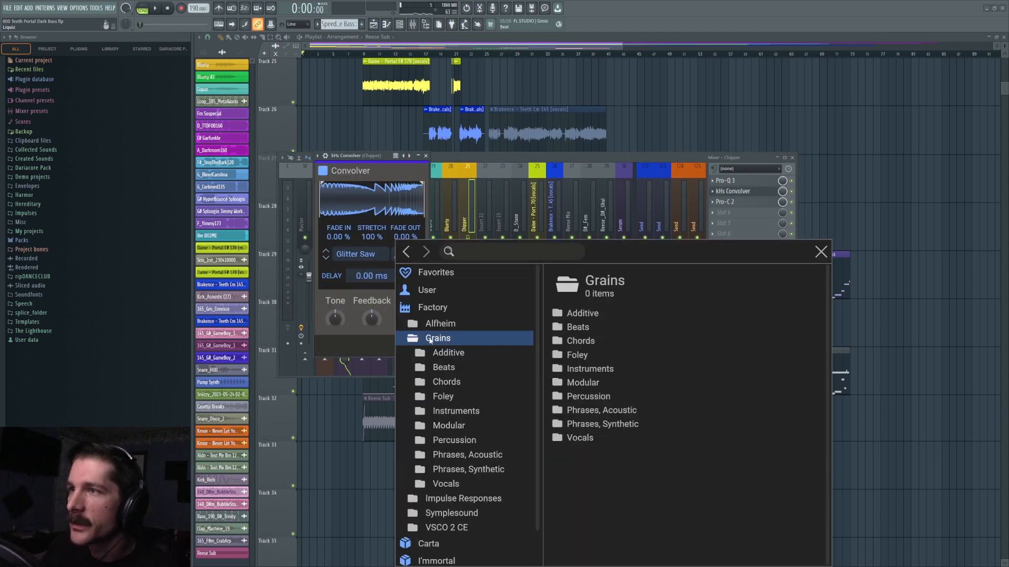
{"action": "left_click", "coordinate": [439, 354]}
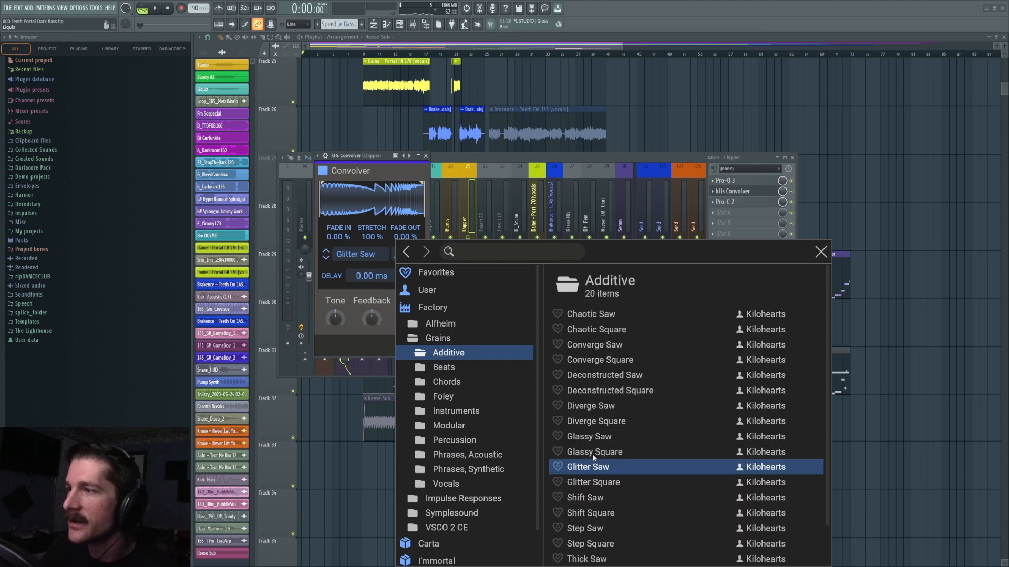
{"action": "scroll", "coordinate": [612, 393], "scroll_direction": "down", "scroll_amount": 1}
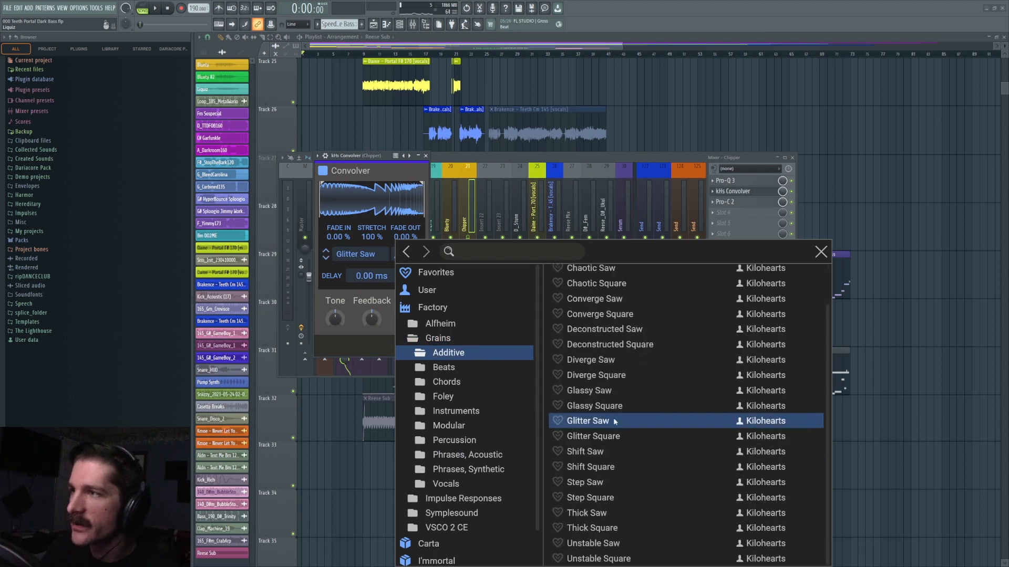
{"action": "scroll", "coordinate": [576, 432], "scroll_direction": "up", "scroll_amount": 1}
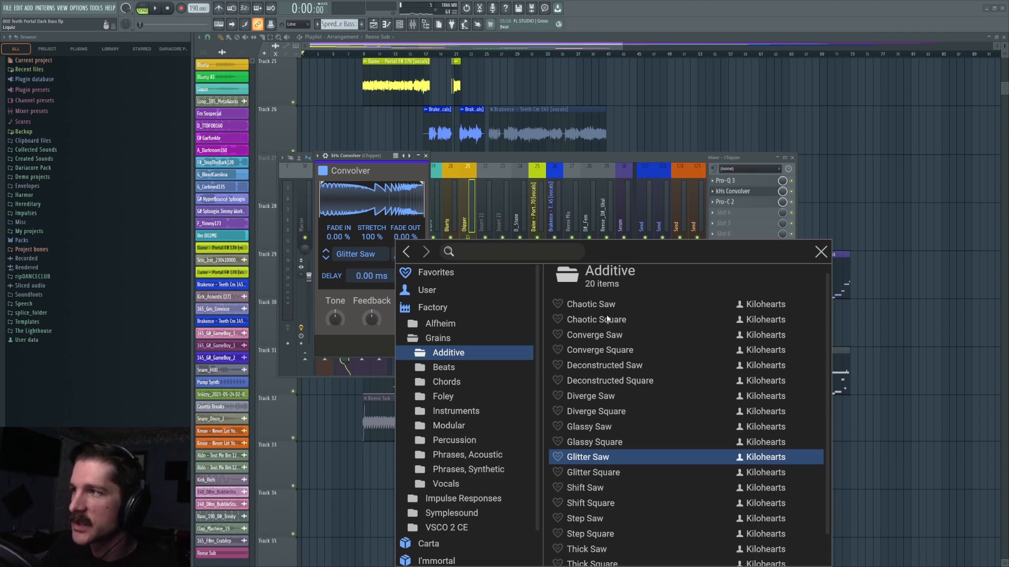
Step: Load the Glitter Square impulse, switch back to Glitter Saw, and close the impulse browser
{"action": "left_click", "coordinate": [602, 473]}
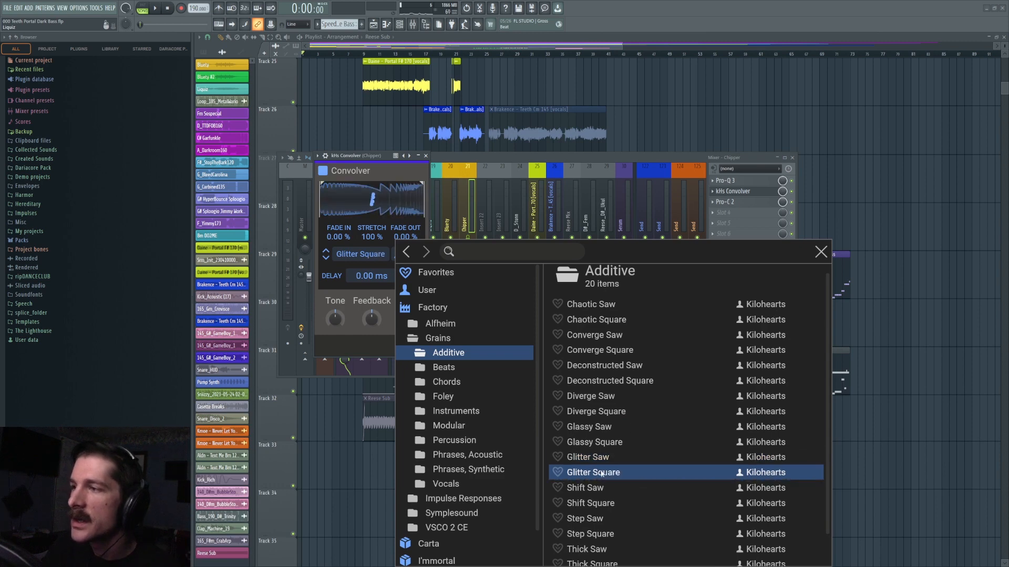
{"action": "left_click", "coordinate": [609, 458]}
{"action": "left_click", "coordinate": [819, 252]}
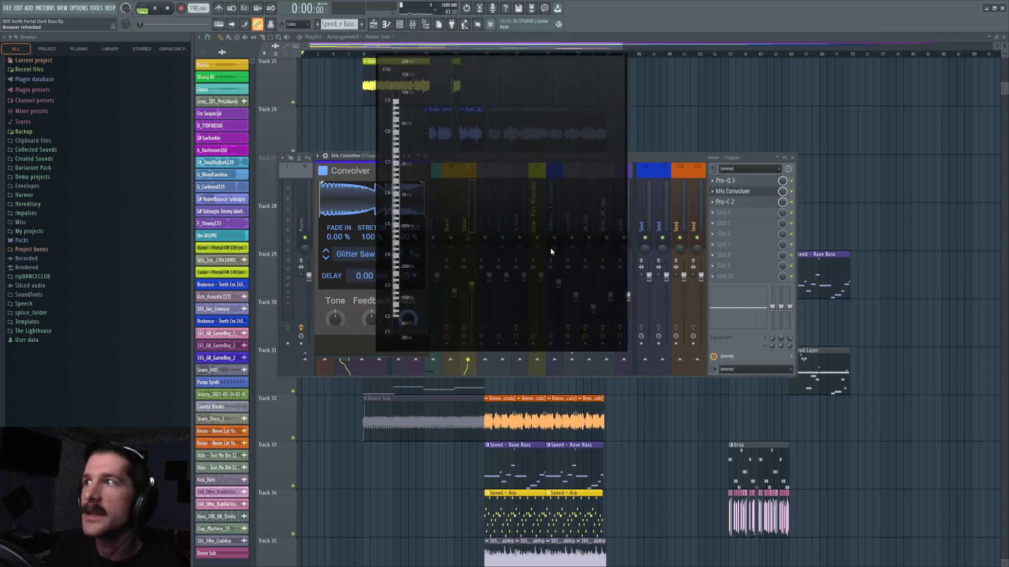
Step: Move the spectrum analyser clear of the Convolver and play the song with the Glitter Saw impulse
{"action": "left_click_drag", "start_coordinate": [550, 248], "coordinate": [656, 314]}
{"action": "key", "text": "space"}
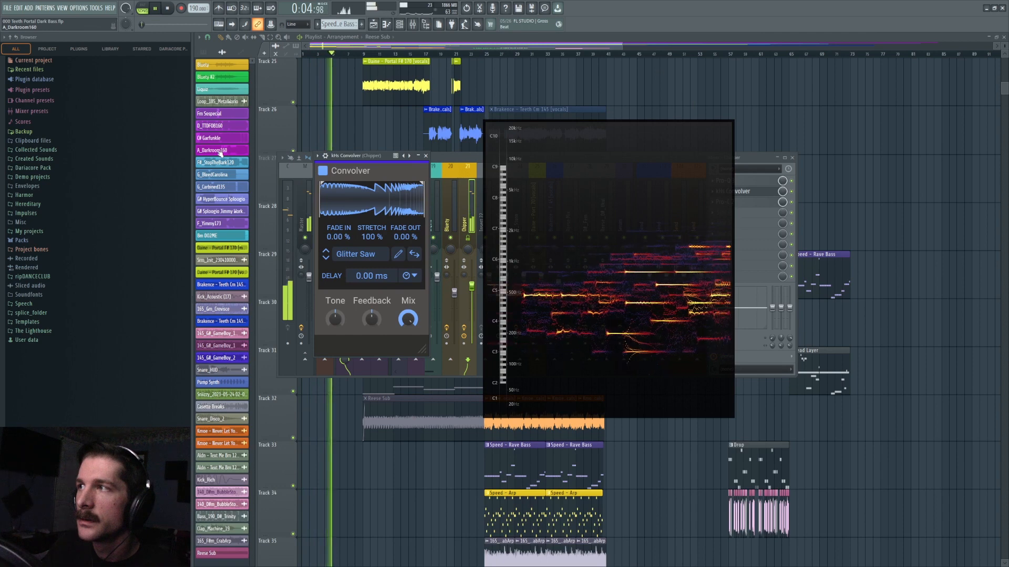
{"action": "left_click", "coordinate": [168, 10]}
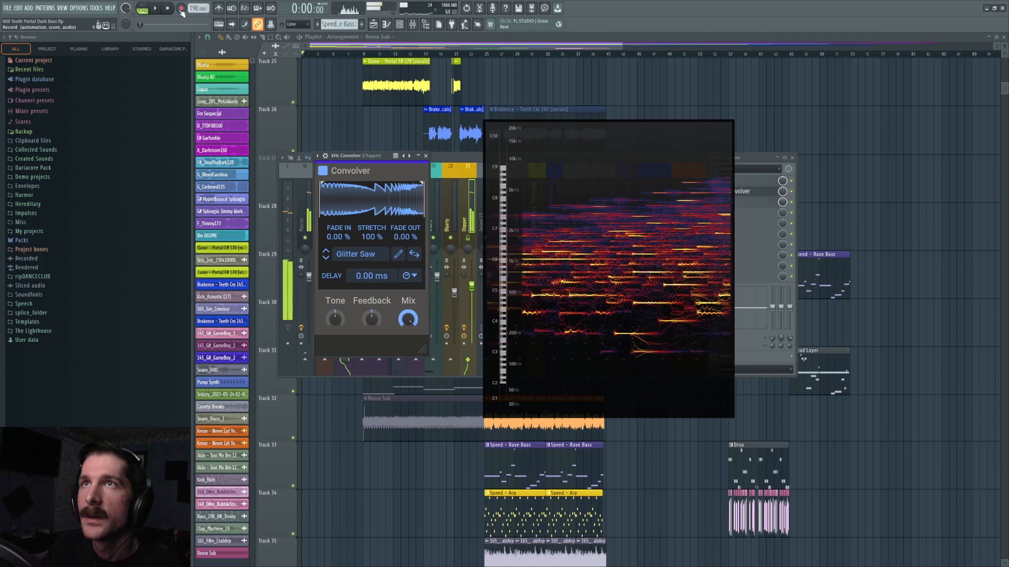
Step: Switch the Convolver's impulse to Glitter Square and play the song to hear it
{"action": "left_click", "coordinate": [326, 258]}
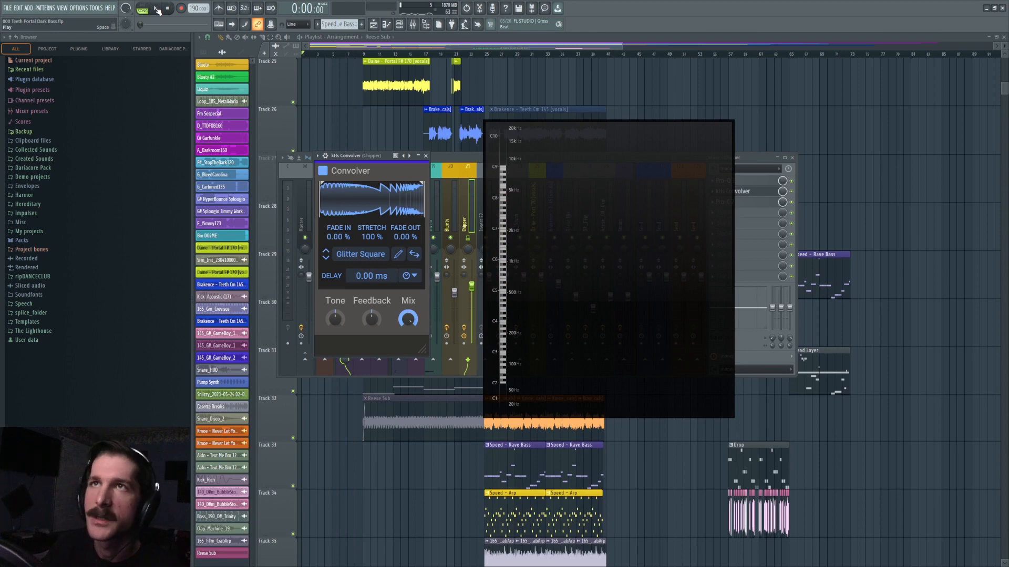
{"action": "left_click", "coordinate": [157, 9]}
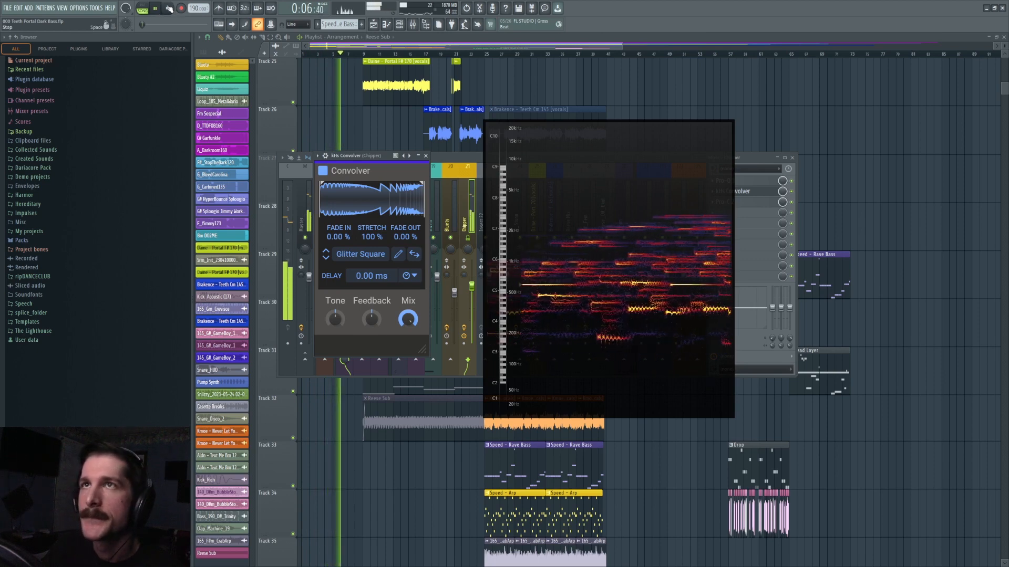
{"action": "left_click", "coordinate": [168, 8]}
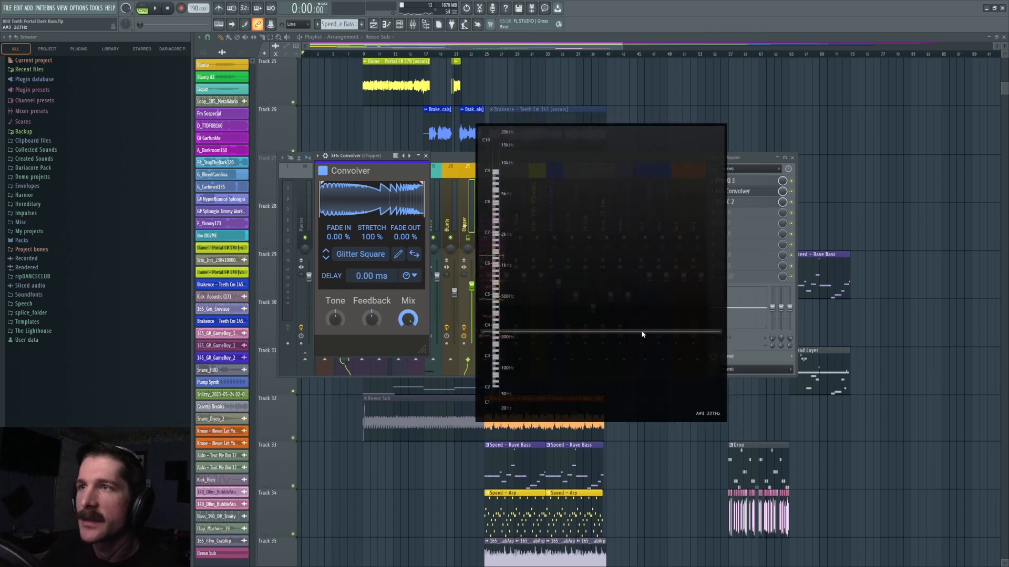
Step: Move the spectrum analyser aside and view the Pro-C 2 compressor settings on the Chipper insert
{"action": "left_click_drag", "start_coordinate": [642, 305], "coordinate": [614, 314]}
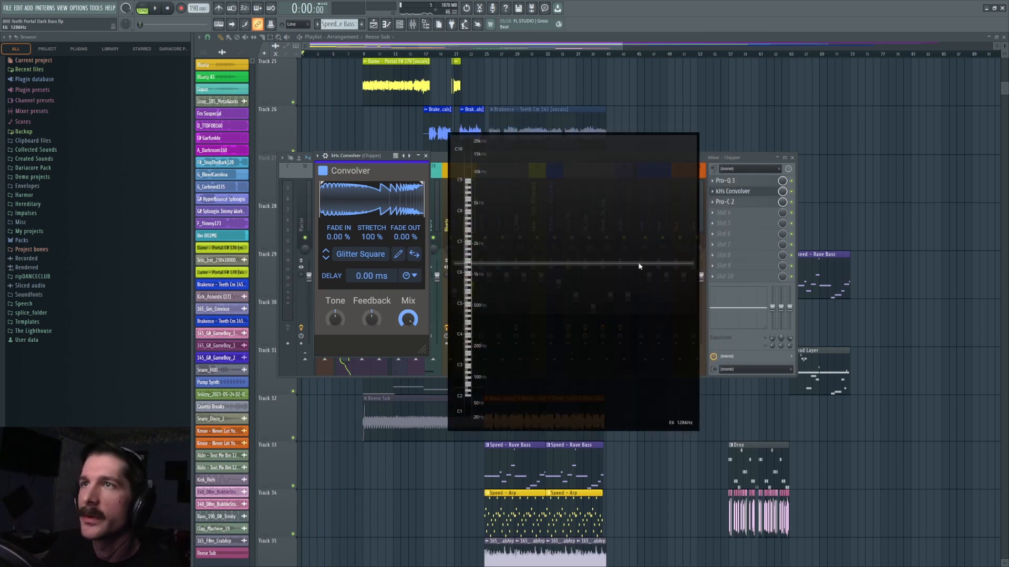
{"action": "left_click", "coordinate": [725, 201]}
{"action": "left_click_drag", "start_coordinate": [595, 249], "coordinate": [716, 274]}
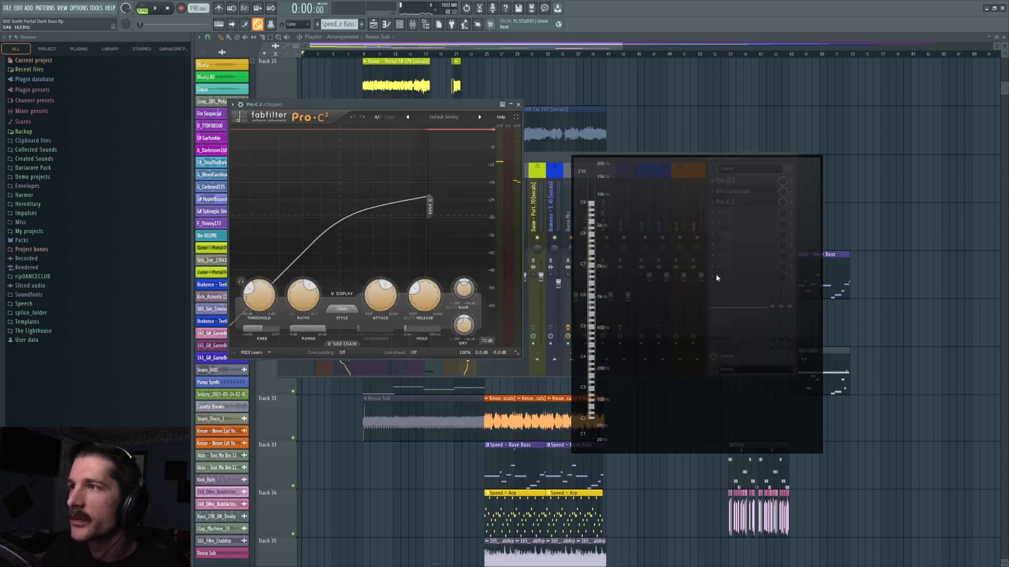
{"action": "left_click", "coordinate": [518, 105]}
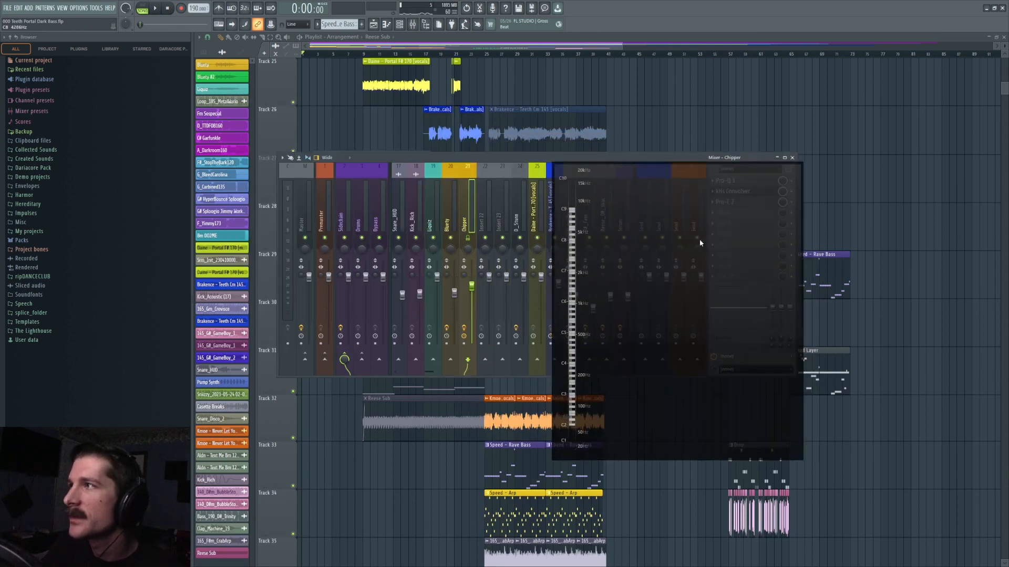
Step: Add Fruity Limiter to effect slot 4 of the Chipper insert and move the spectrum analyser off its window
{"action": "left_click", "coordinate": [713, 213]}
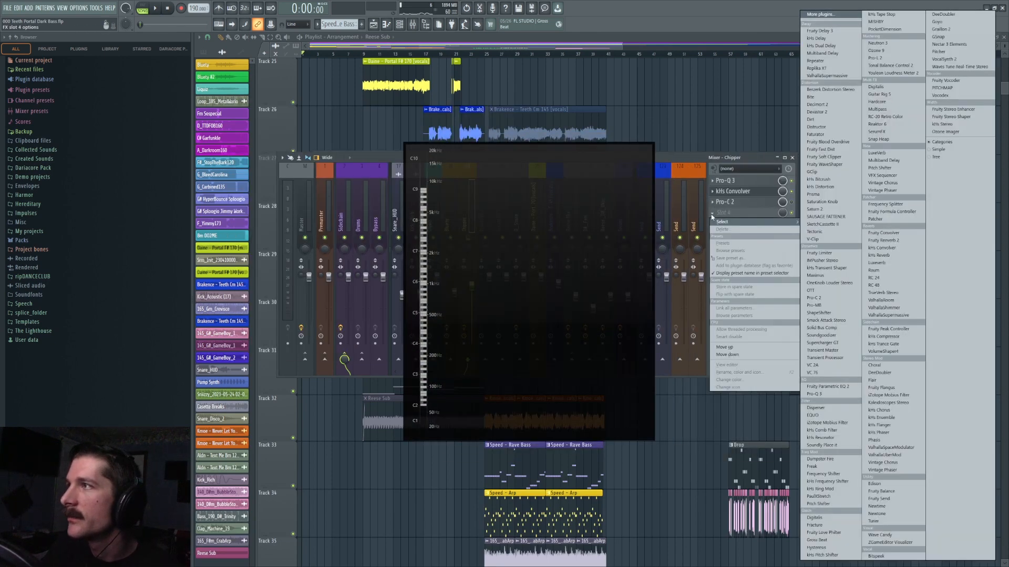
{"action": "left_click", "coordinate": [832, 251]}
{"action": "left_click_drag", "start_coordinate": [524, 203], "coordinate": [717, 180]}
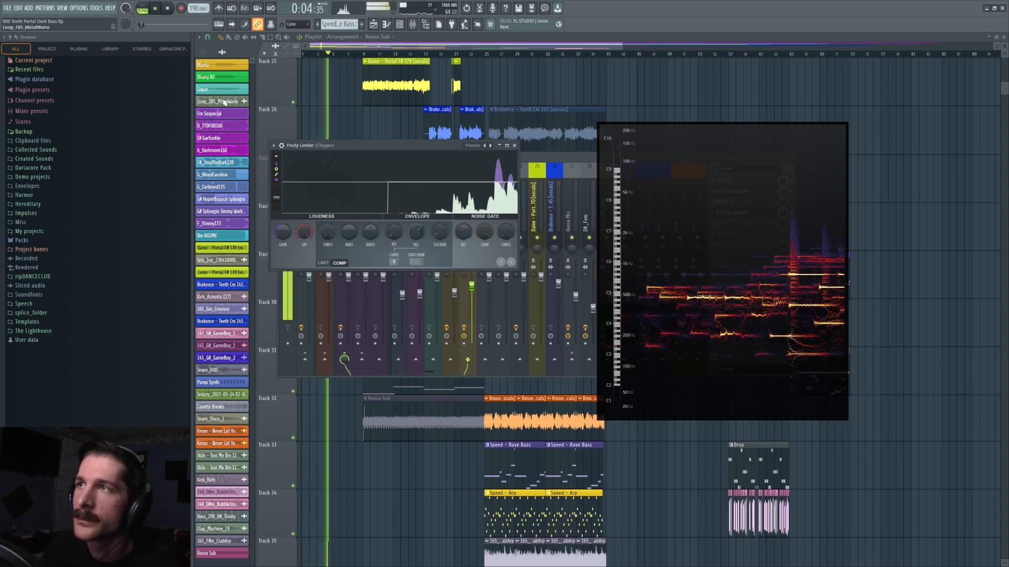
Step: Stop playback and reset Fruity Limiter's gain and limiter ceiling to their default values
{"action": "key", "text": "space"}
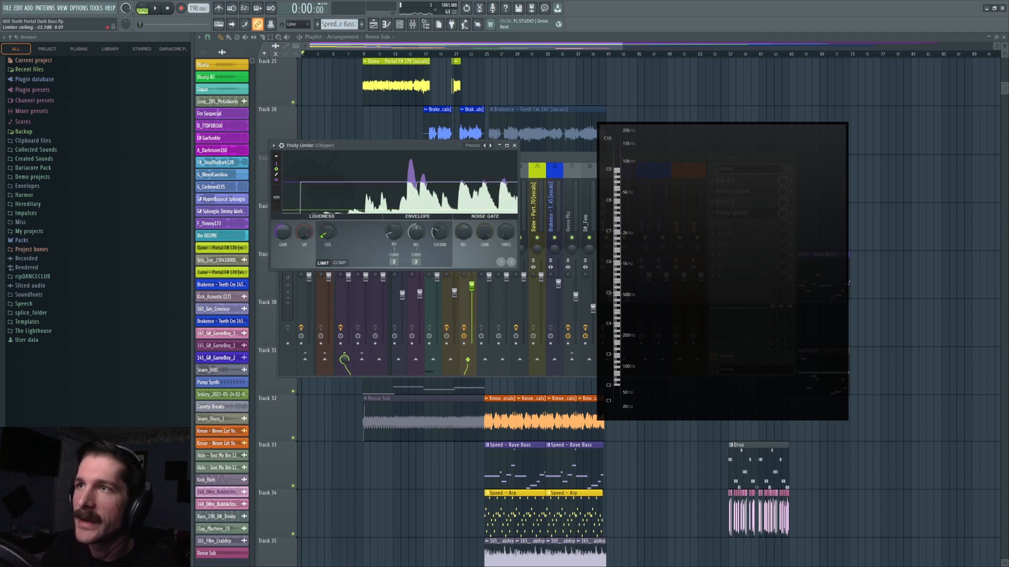
{"action": "right_click", "coordinate": [329, 232]}
{"action": "left_click", "coordinate": [341, 240]}
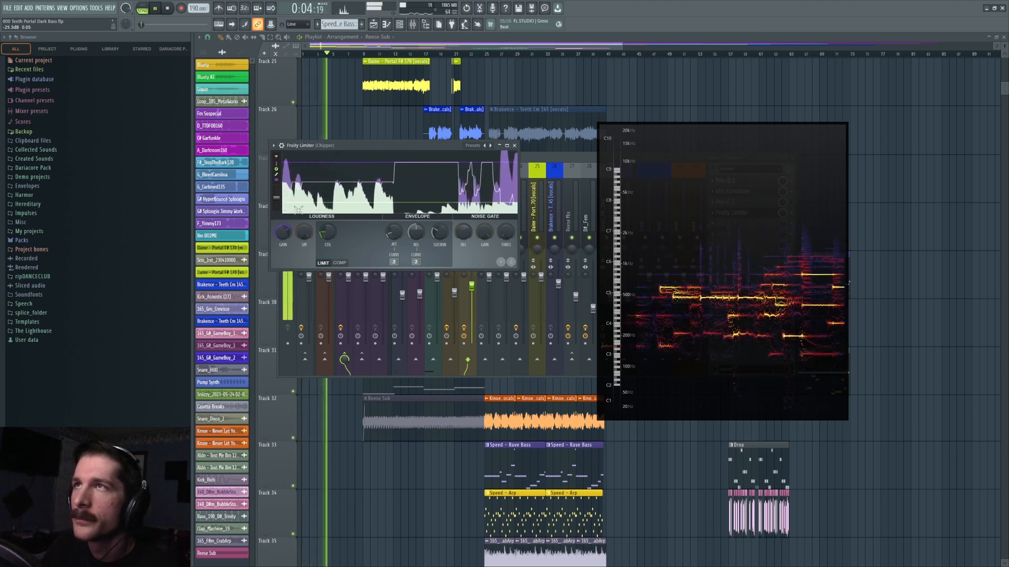
{"action": "key", "text": "space"}
{"action": "right_click", "coordinate": [284, 233]}
{"action": "left_click", "coordinate": [292, 239]}
{"action": "right_click", "coordinate": [330, 233]}
{"action": "left_click", "coordinate": [338, 238]}
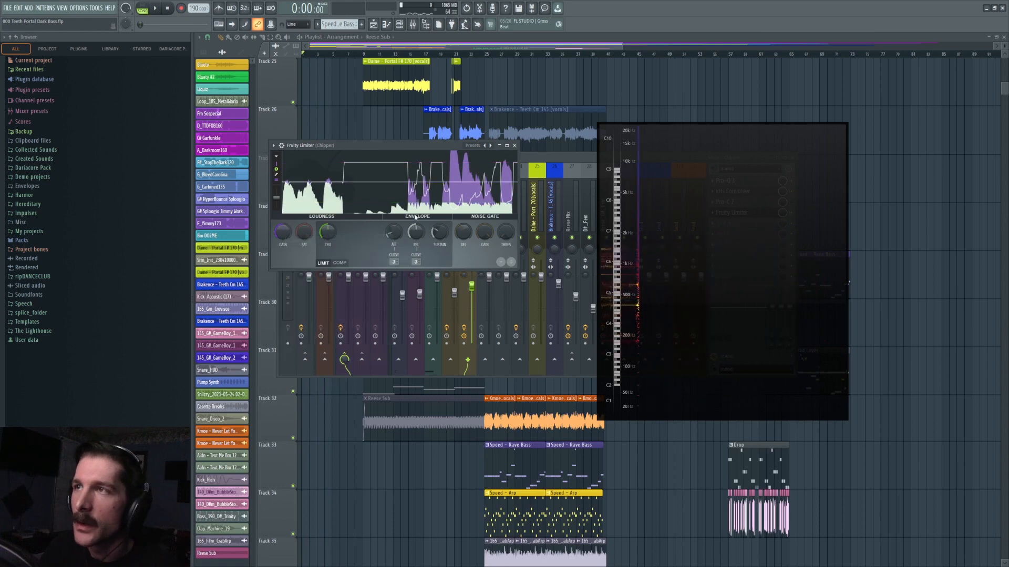
Step: In Fruity Limiter's compressor, reset the release, set the ratio to about 5.3:1, lengthen the attack, and raise the gain to about 4.4 dB
{"action": "left_click", "coordinate": [340, 263]}
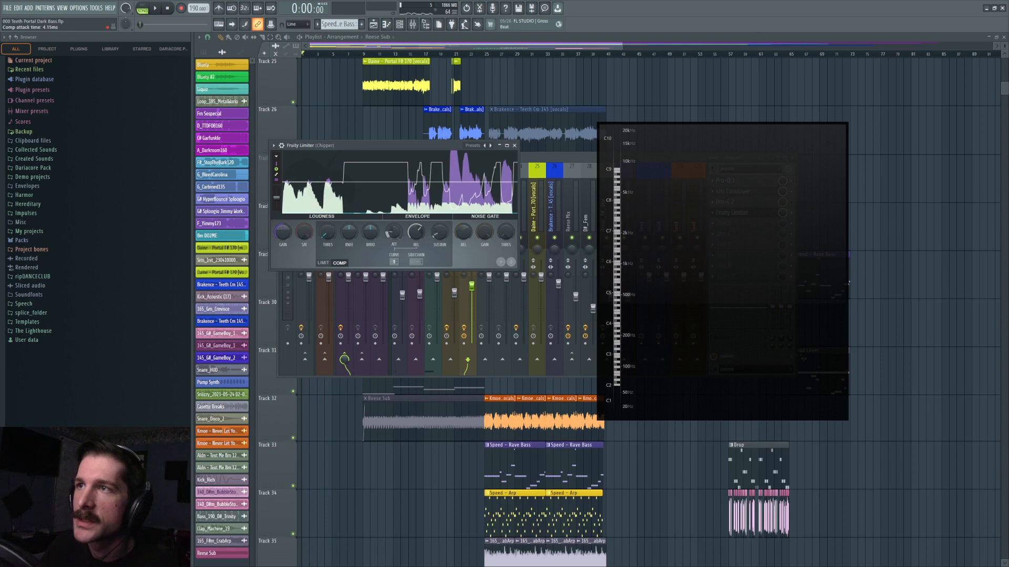
{"action": "right_click", "coordinate": [421, 234]}
{"action": "left_click", "coordinate": [429, 241]}
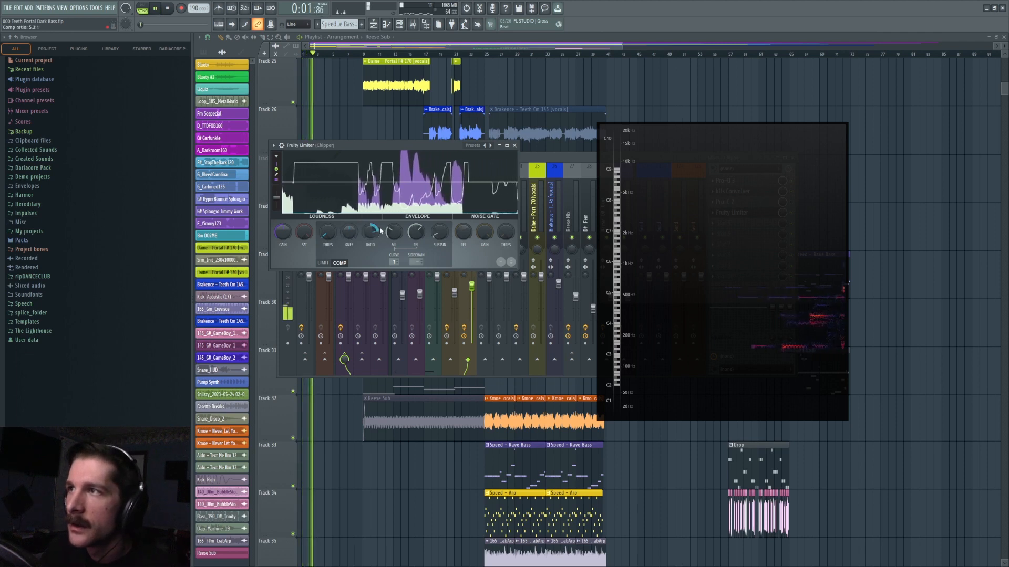
{"action": "left_click_drag", "start_coordinate": [392, 232], "coordinate": [416, 225]}
{"action": "left_click_drag", "start_coordinate": [283, 232], "coordinate": [283, 218]}
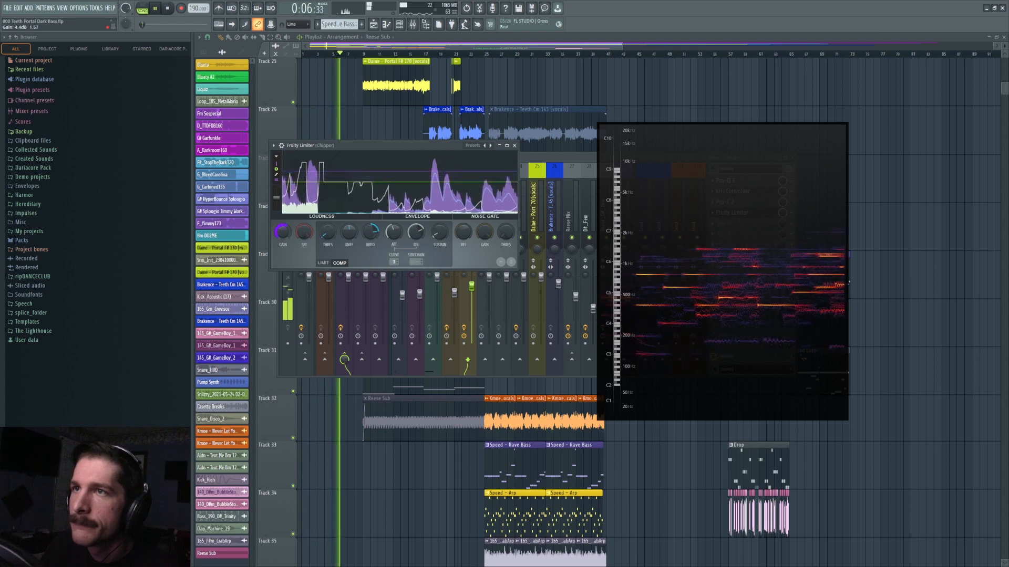
Step: Raise Fruity Limiter's compressor gain further and stop playback
{"action": "left_click_drag", "start_coordinate": [283, 233], "coordinate": [283, 213]}
{"action": "left_click", "coordinate": [167, 8]}
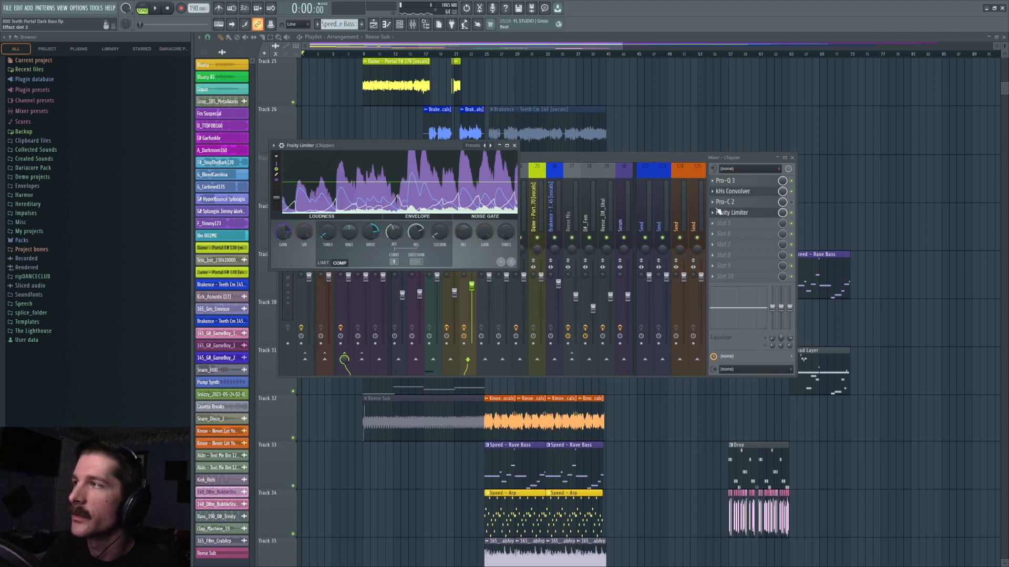
Step: Open the Convolver on the Chipper insert, load the Chaotic Saw grain, and audition it with the spectrum analyser beside the plugin window
{"action": "left_click", "coordinate": [717, 191]}
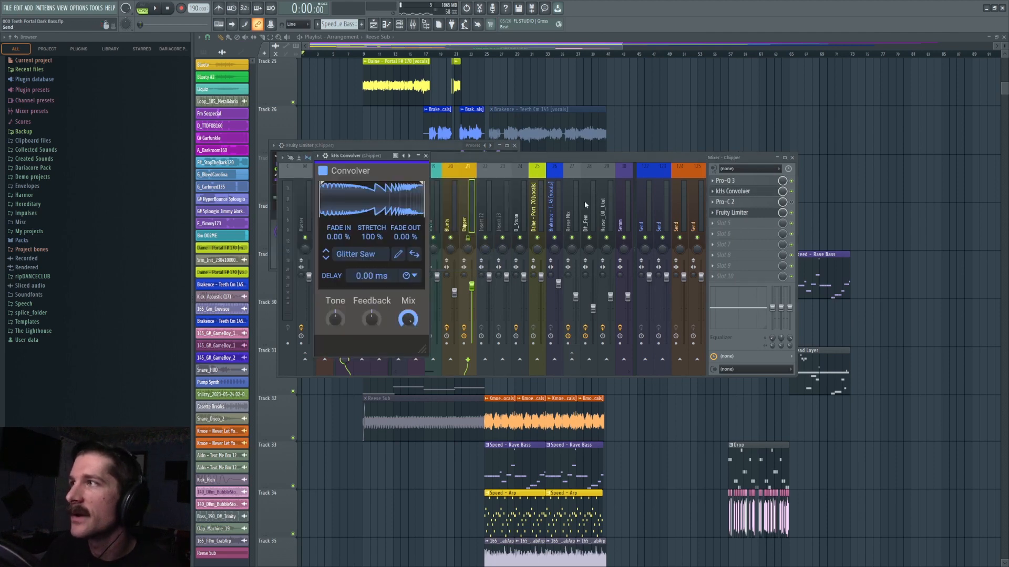
{"action": "left_click_drag", "start_coordinate": [349, 158], "coordinate": [406, 166]}
{"action": "left_click", "coordinate": [413, 263]}
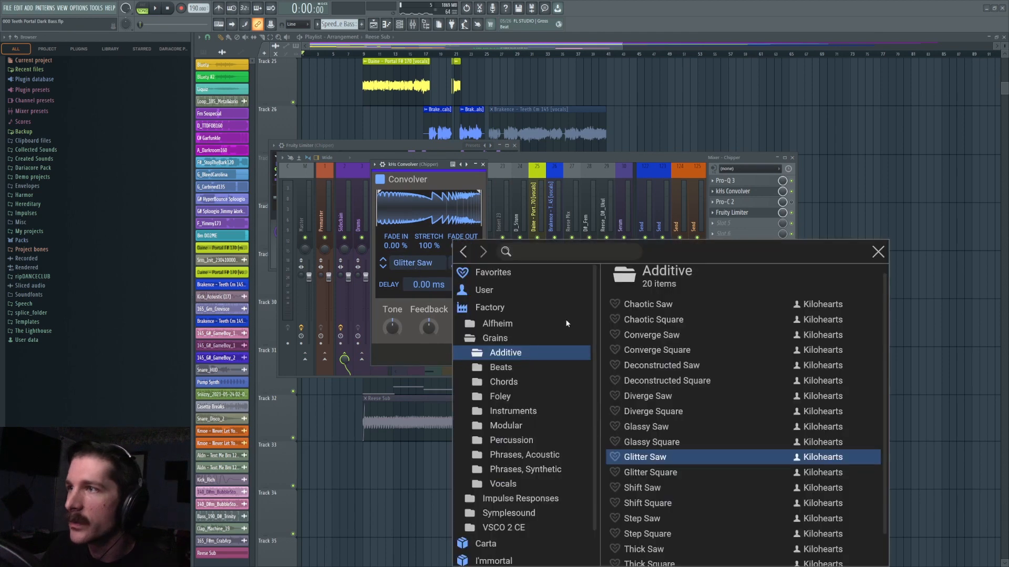
{"action": "left_click", "coordinate": [658, 305]}
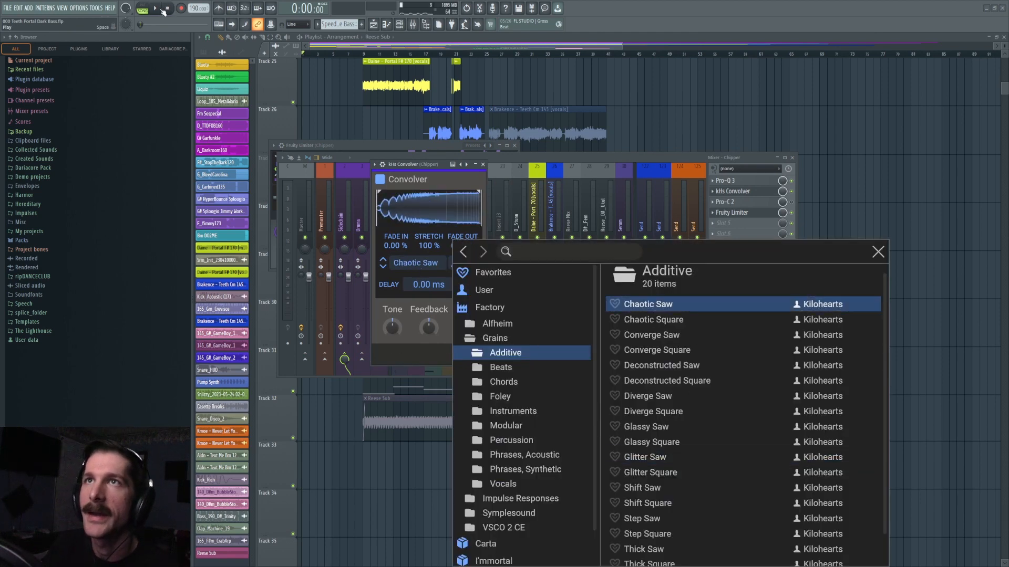
{"action": "left_click", "coordinate": [737, 193]}
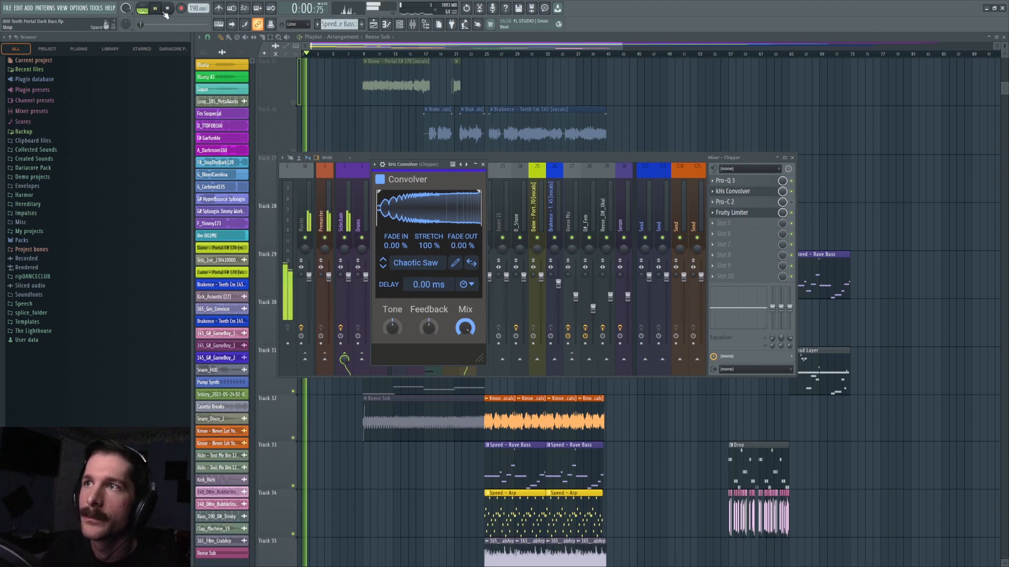
{"action": "left_click_drag", "start_coordinate": [231, 0], "coordinate": [592, 289]}
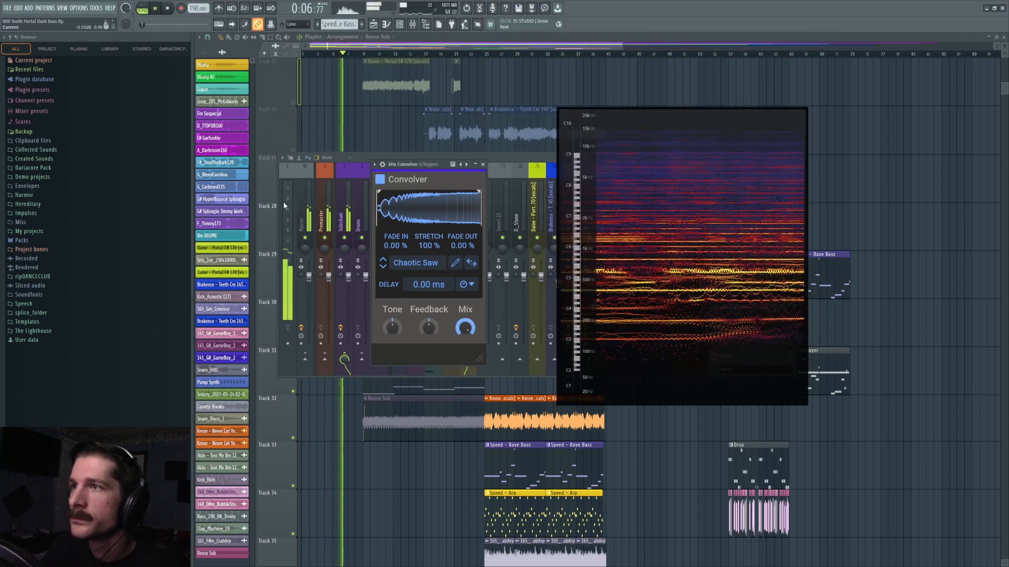
{"action": "left_click", "coordinate": [169, 11]}
Step: Replace the Convolver's grain with Diverge Saw from the Additive folder and audition the sound
{"action": "left_click", "coordinate": [415, 263]}
{"action": "left_click", "coordinate": [666, 380]}
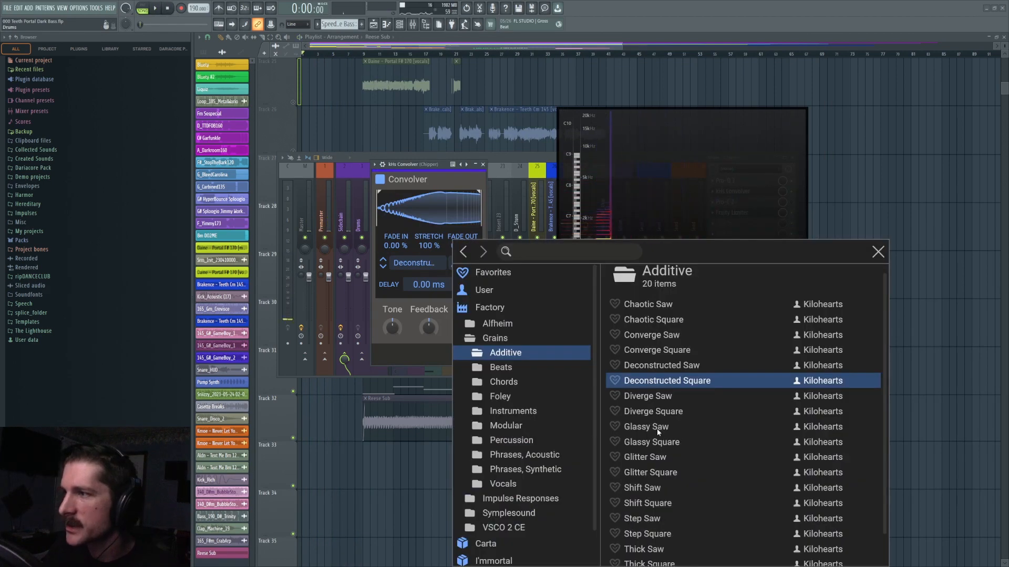
{"action": "left_click", "coordinate": [654, 397]}
{"action": "left_click", "coordinate": [876, 254]}
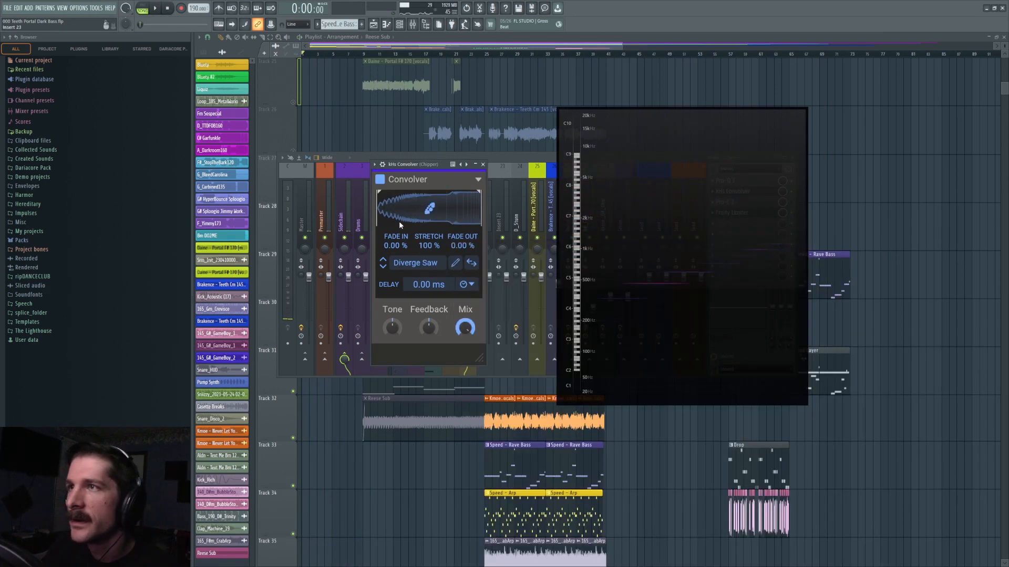
{"action": "left_click", "coordinate": [155, 9]}
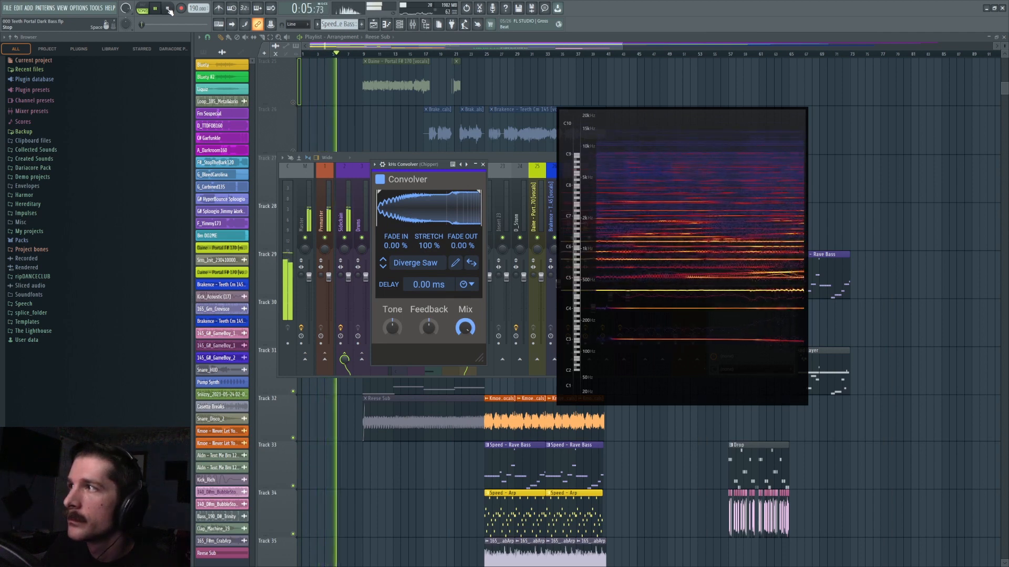
{"action": "left_click", "coordinate": [168, 9]}
Step: Load the Shift Square grain into the Convolver and play the arrangement to hear it
{"action": "left_click", "coordinate": [414, 263]}
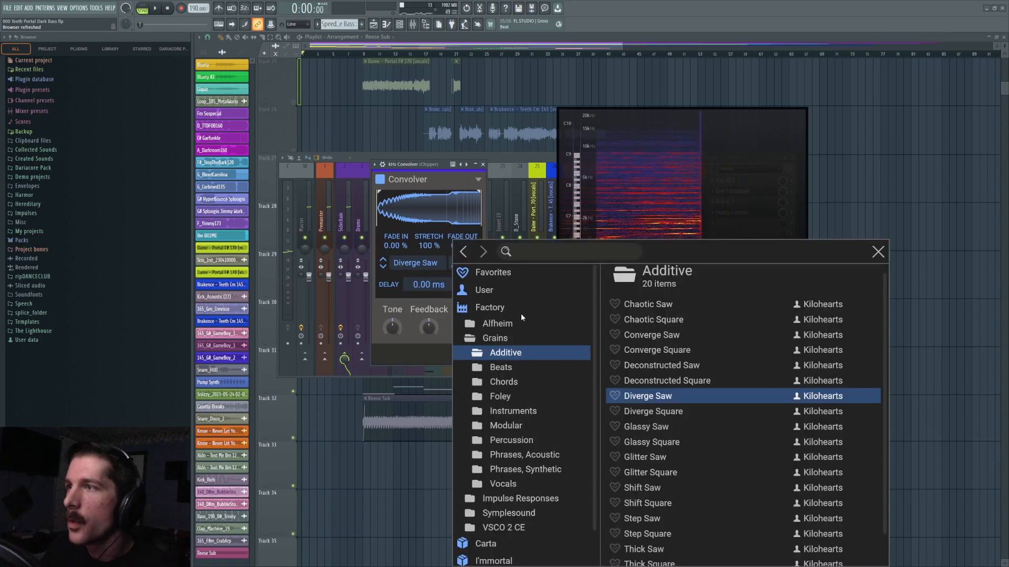
{"action": "left_click", "coordinate": [657, 505]}
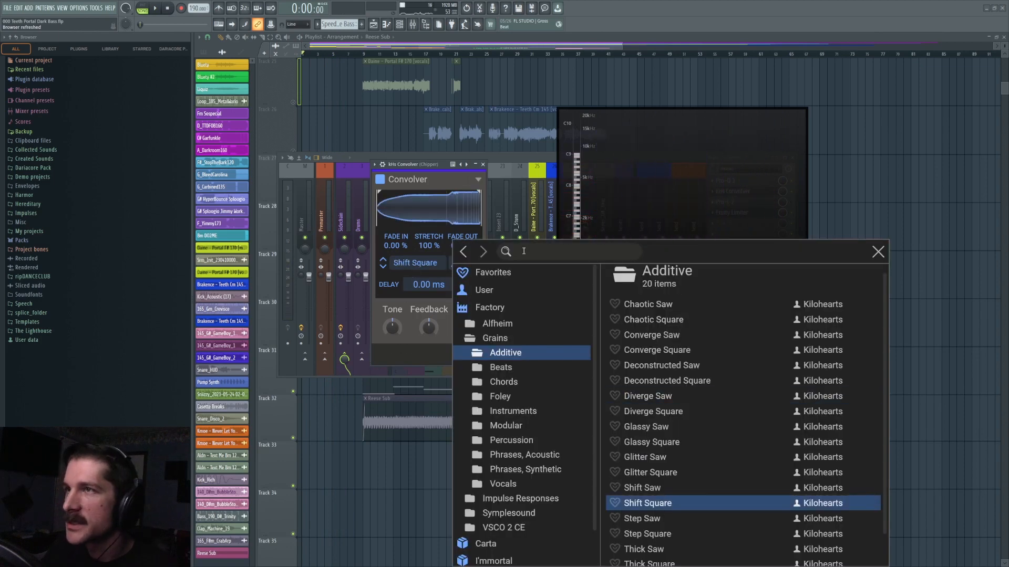
{"action": "left_click", "coordinate": [879, 253]}
{"action": "left_click", "coordinate": [156, 9]}
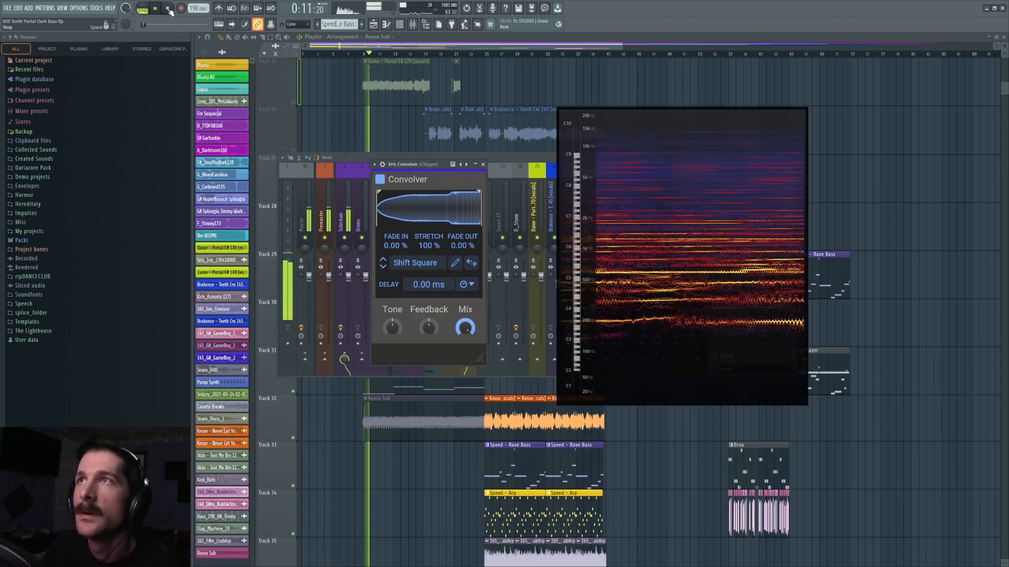
{"action": "left_click", "coordinate": [168, 8]}
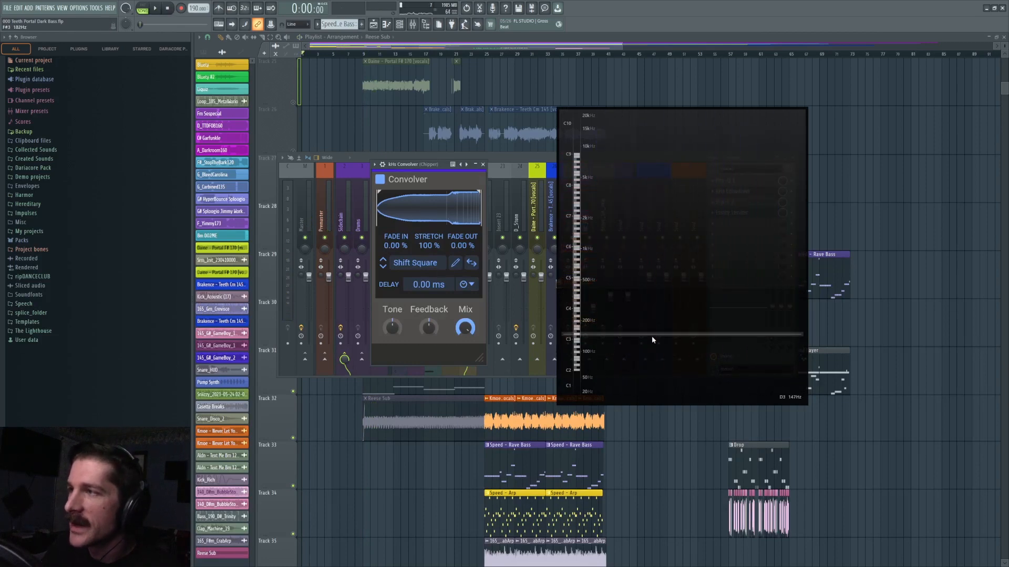
Step: Load the Unstable Saw grain from the Additive folder into the Convolver and close the preset browser
{"action": "left_click", "coordinate": [412, 267]}
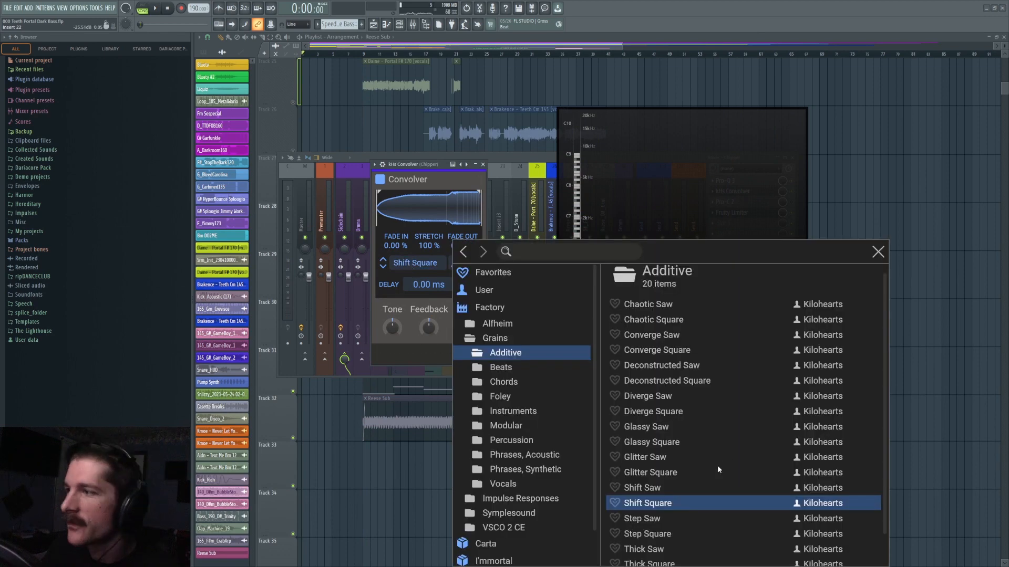
{"action": "scroll", "coordinate": [714, 469], "scroll_direction": "down", "scroll_amount": 2}
{"action": "left_click", "coordinate": [650, 543]}
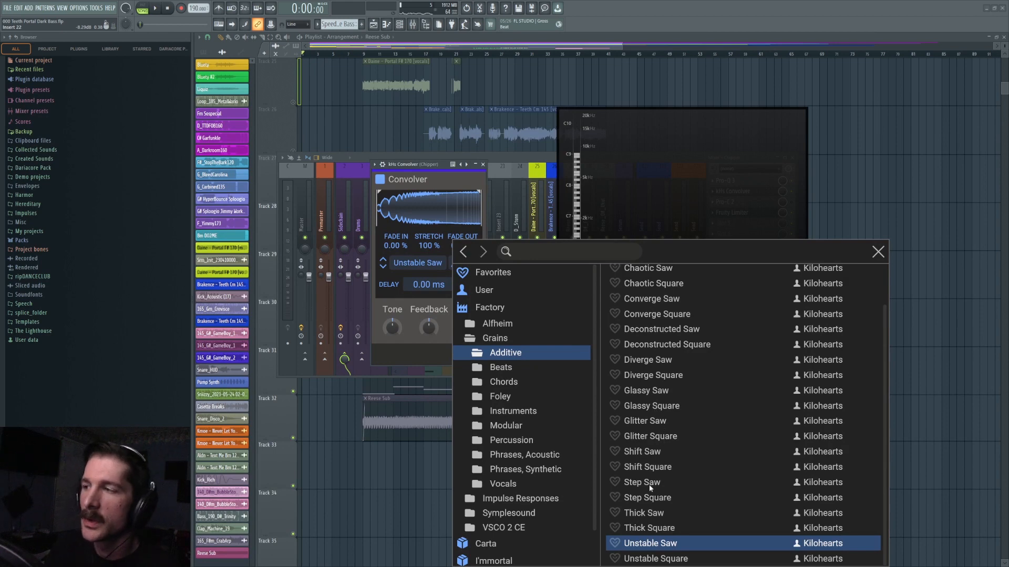
{"action": "scroll", "coordinate": [648, 496], "scroll_direction": "up", "scroll_amount": 2}
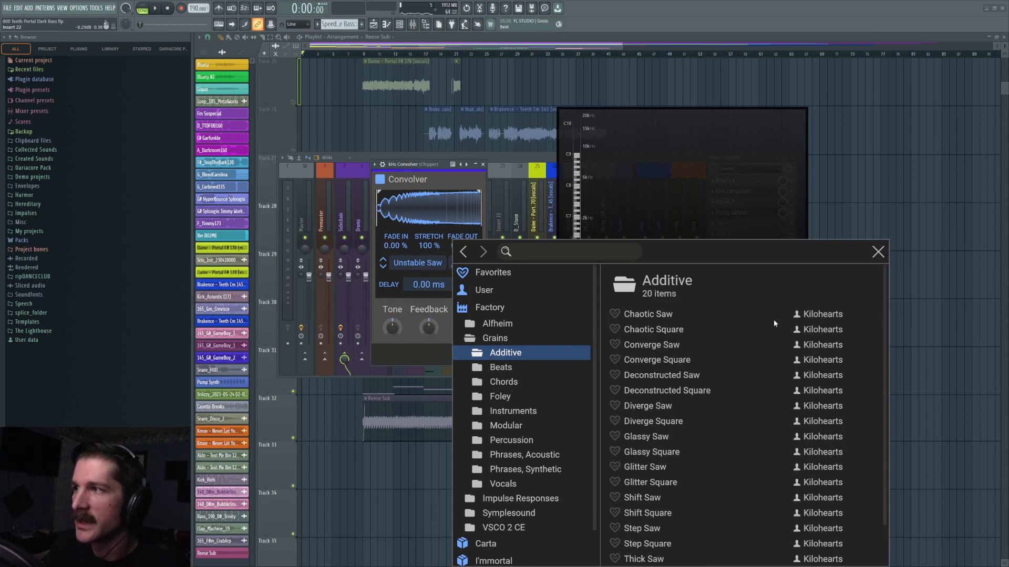
{"action": "left_click", "coordinate": [877, 254]}
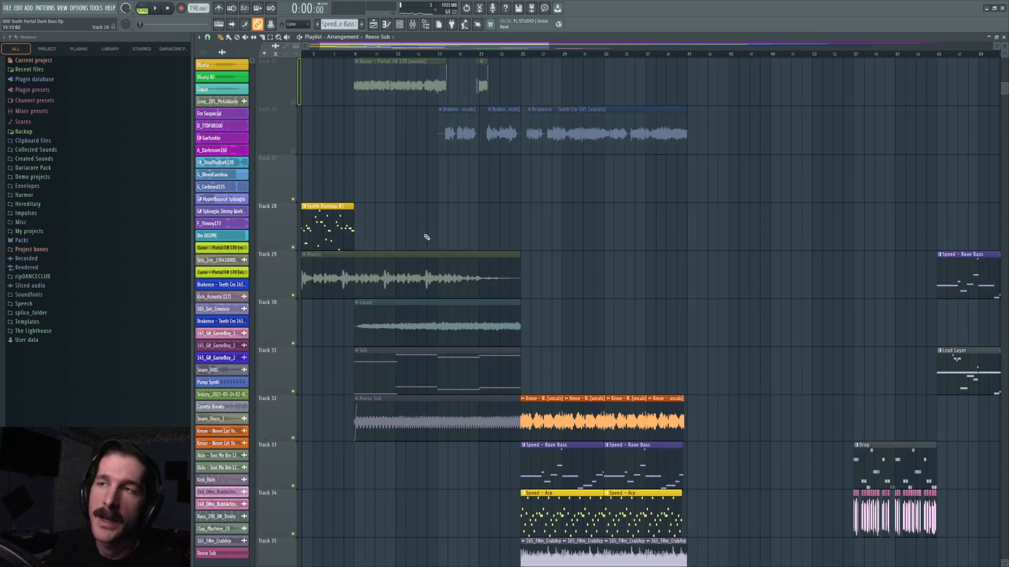